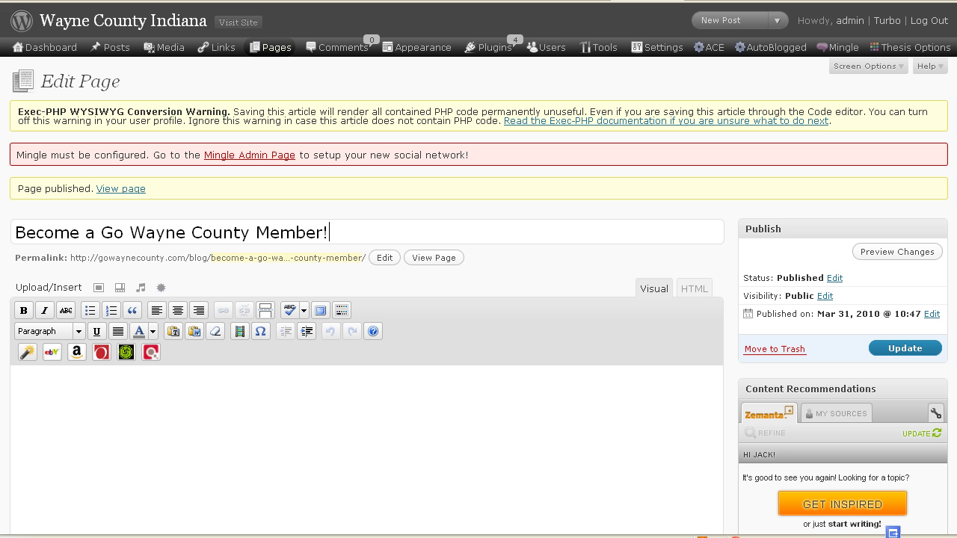
# Return to the Edit Page screen for 'Become a Go Wayne County Member!'.
pyautogui.moveTo(714, 66)
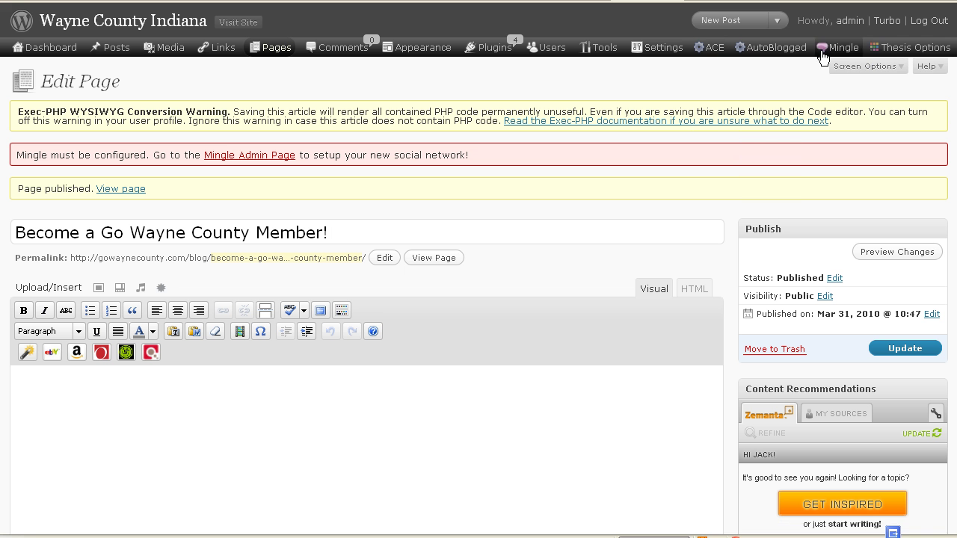
pyautogui.moveTo(546, 52)
pyautogui.moveTo(496, 48)
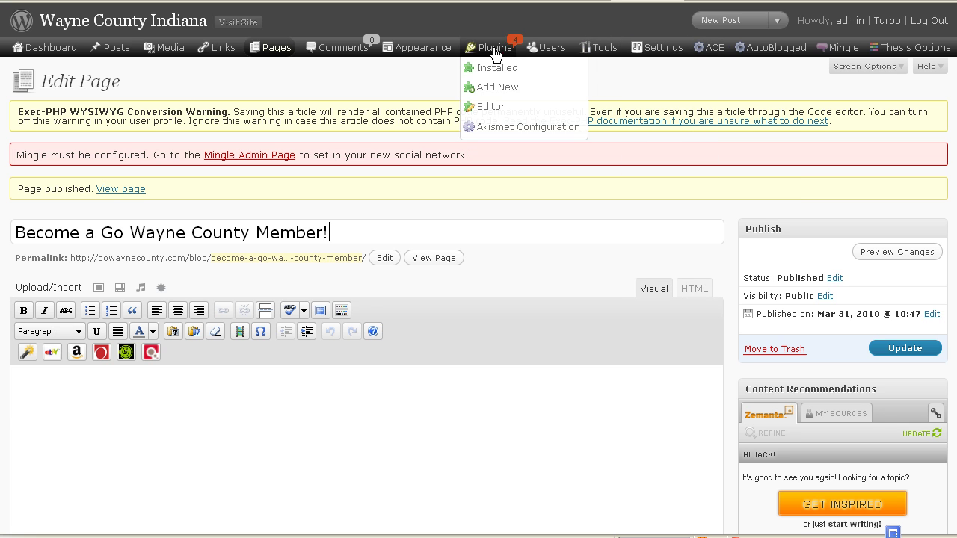
pyautogui.click(494, 89)
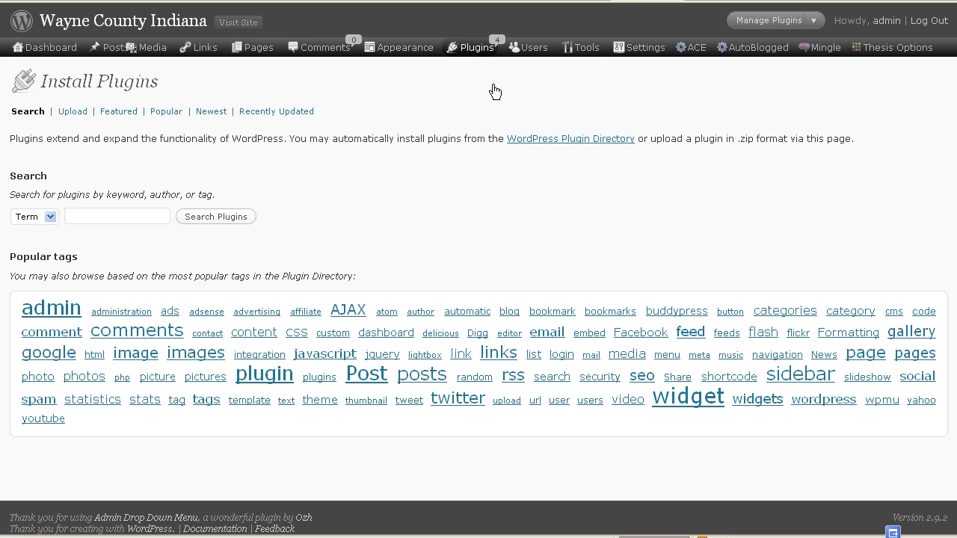
pyautogui.click(149, 217)
pyautogui.write('mingle')
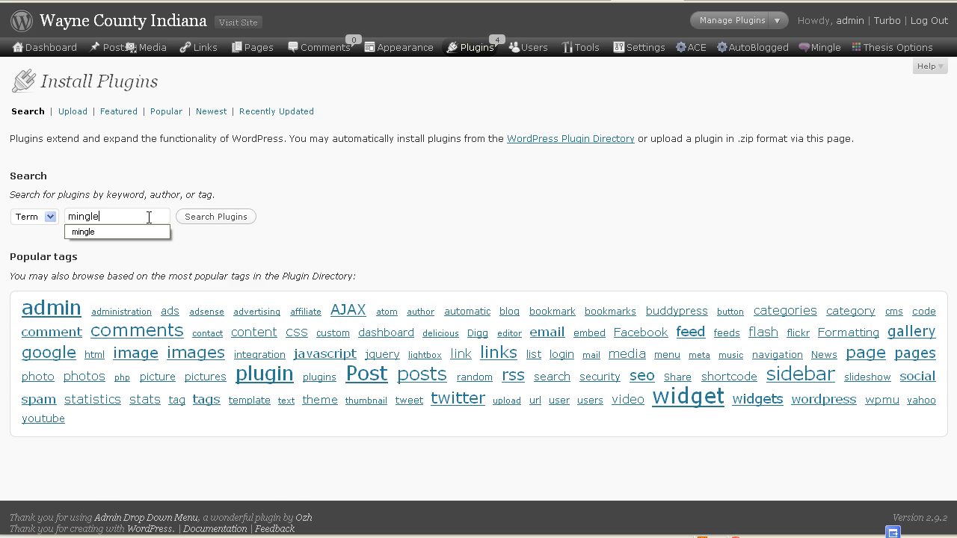
pyautogui.press('Return')
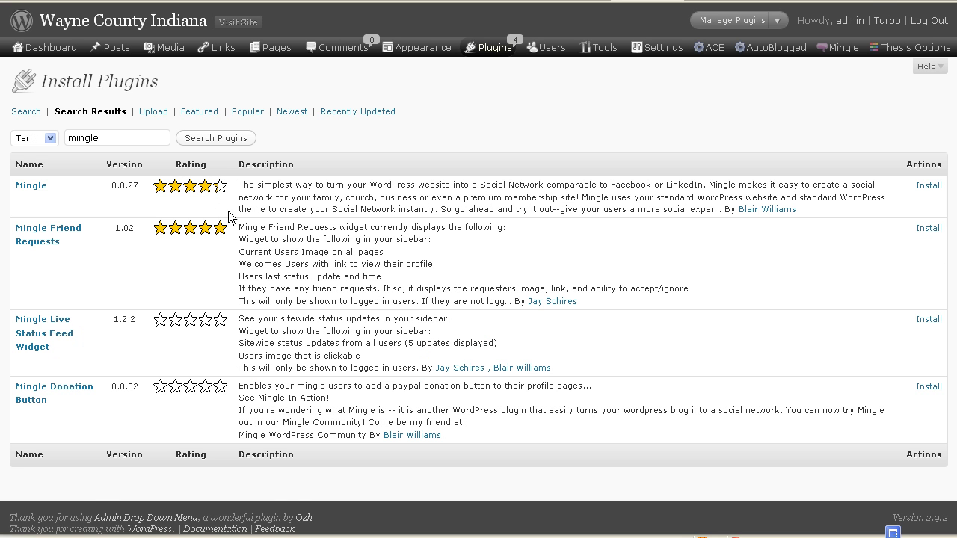
pyautogui.moveTo(217, 191)
pyautogui.hotkey('alt', 'Left')
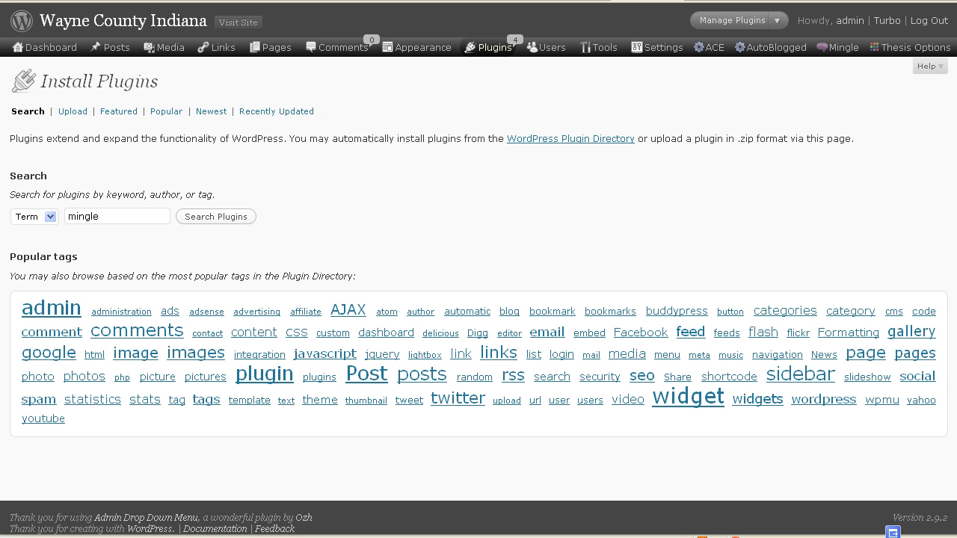
pyautogui.hotkey('alt', 'Left')
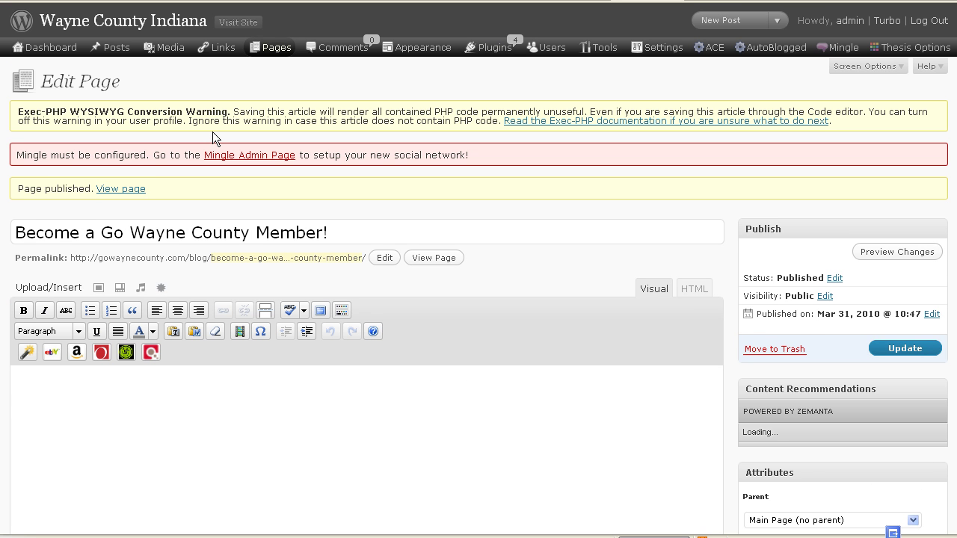
# Highlight part of the page title, then follow the notice's Mingle Admin Page link to Mingle Options.
pyautogui.click(331, 228)
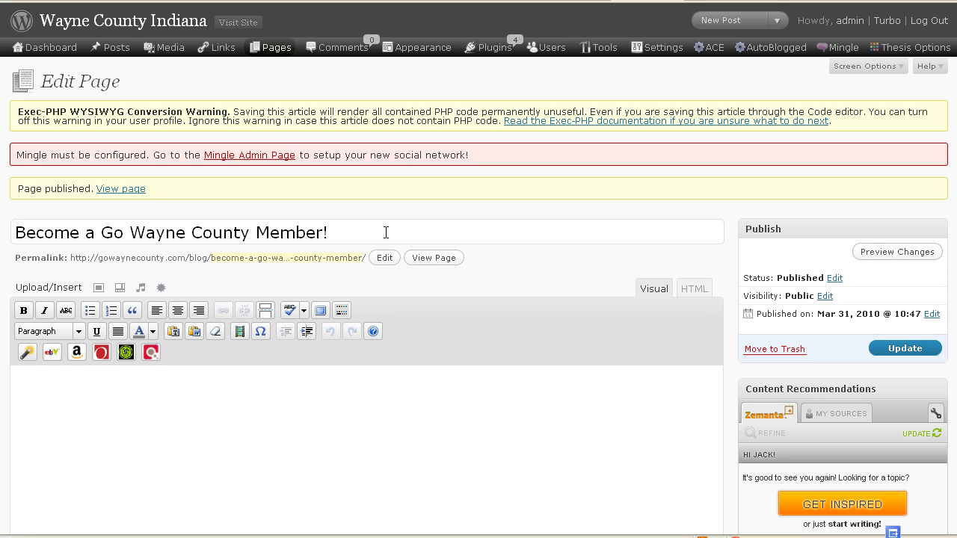
pyautogui.moveTo(336, 232); pyautogui.dragTo(15, 234)
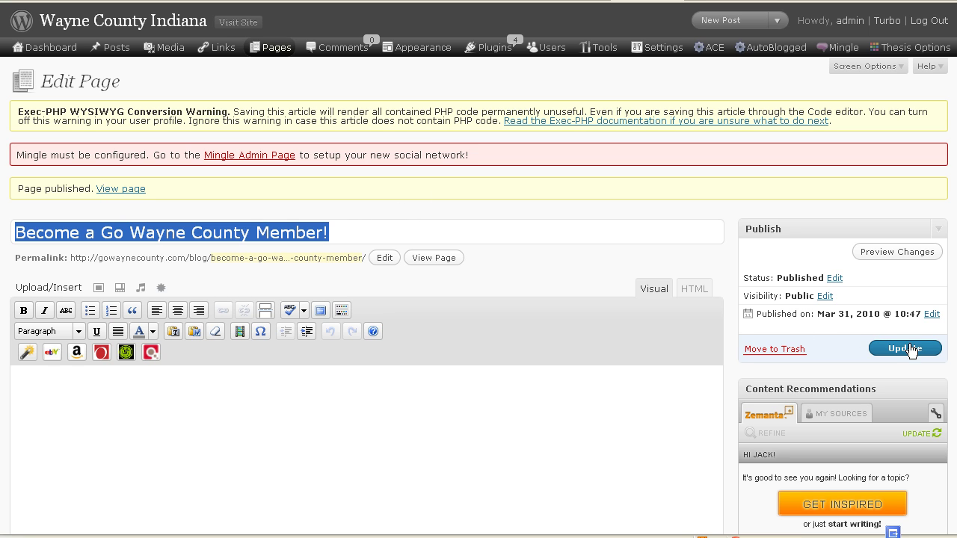
pyautogui.click(458, 193)
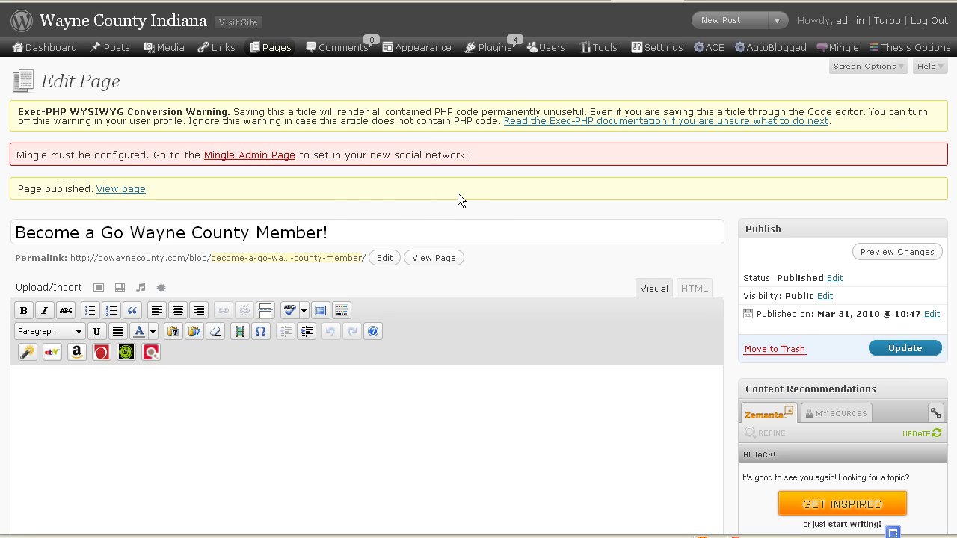
pyautogui.click(268, 162)
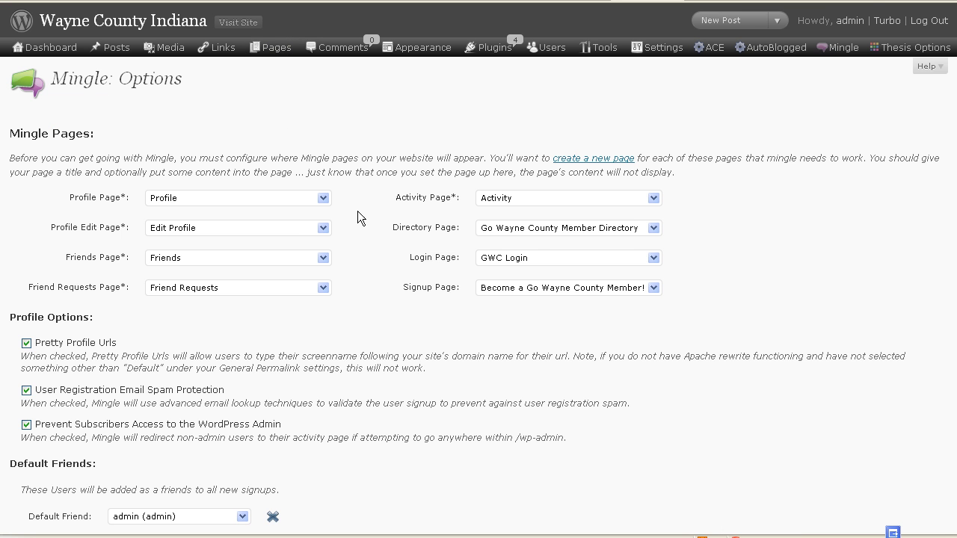
# Leave 'Profile' selected in Mingle's Profile Page dropdown.
pyautogui.click(293, 198)
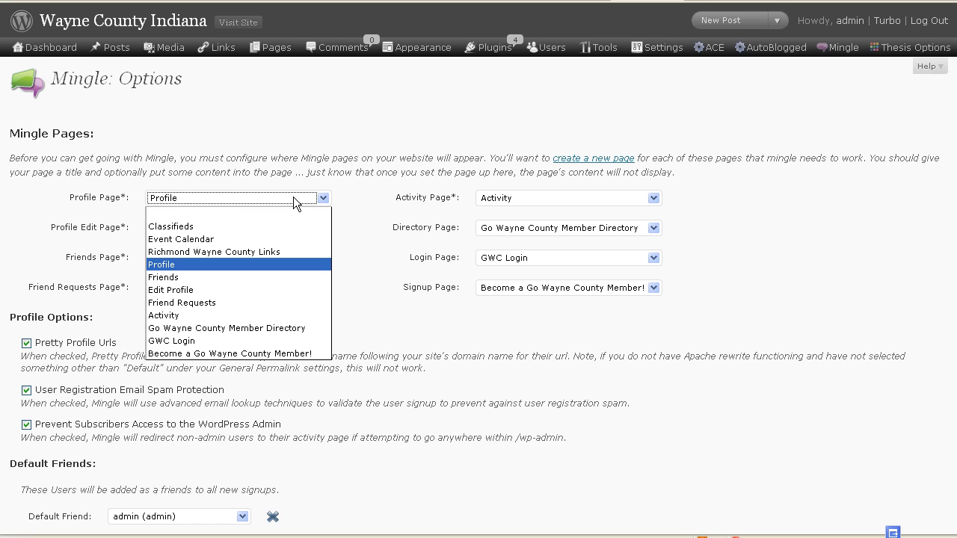
pyautogui.click(293, 197)
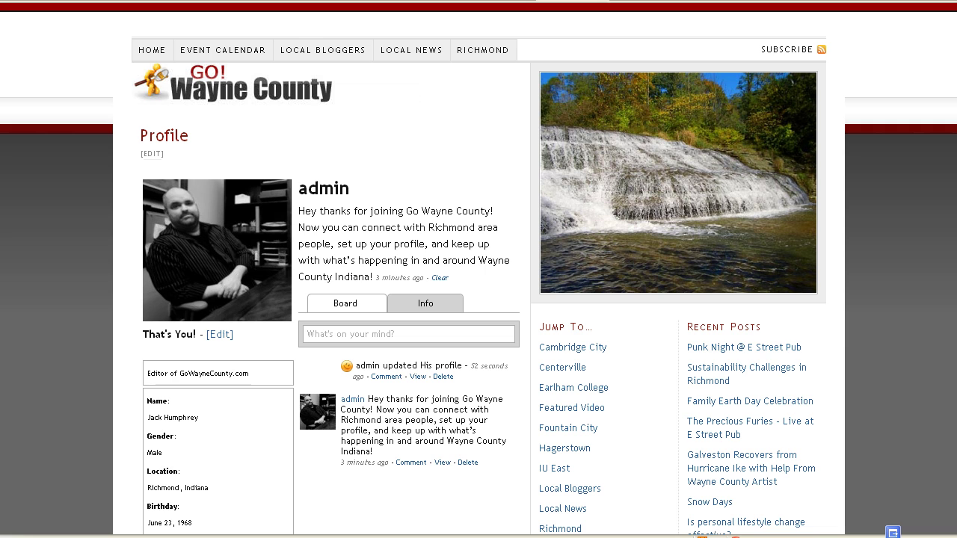
# Review the profile's welcome post, then go to the Activity page under Important Pages.
pyautogui.scroll(-7, 536, 223)
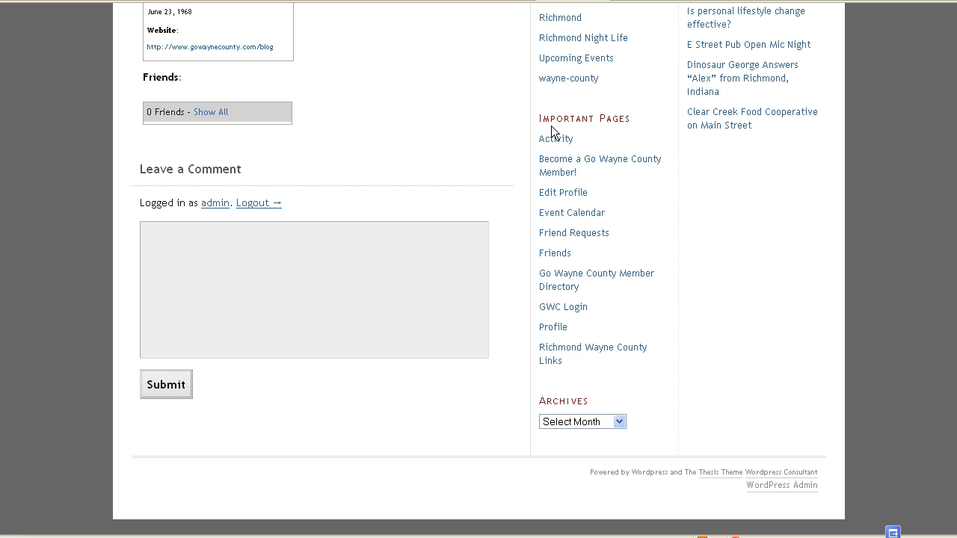
pyautogui.scroll(7, 454, 171)
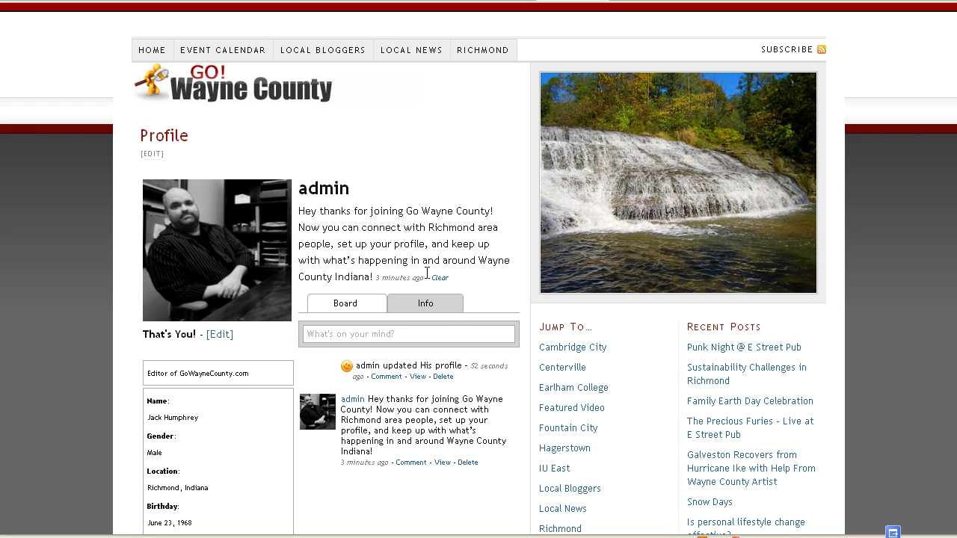
pyautogui.scroll(-3, 366, 273)
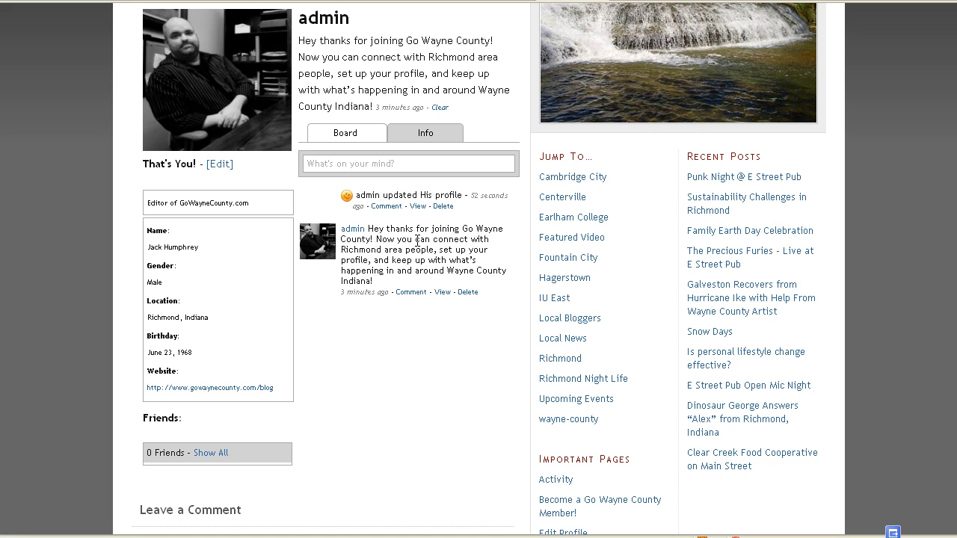
pyautogui.moveTo(367, 229); pyautogui.dragTo(444, 278)
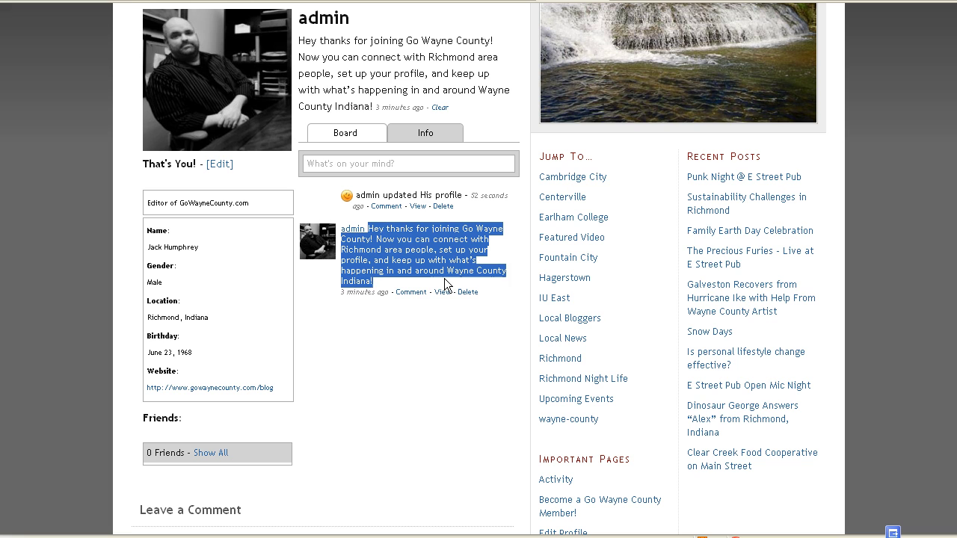
pyautogui.click(515, 411)
pyautogui.click(555, 480)
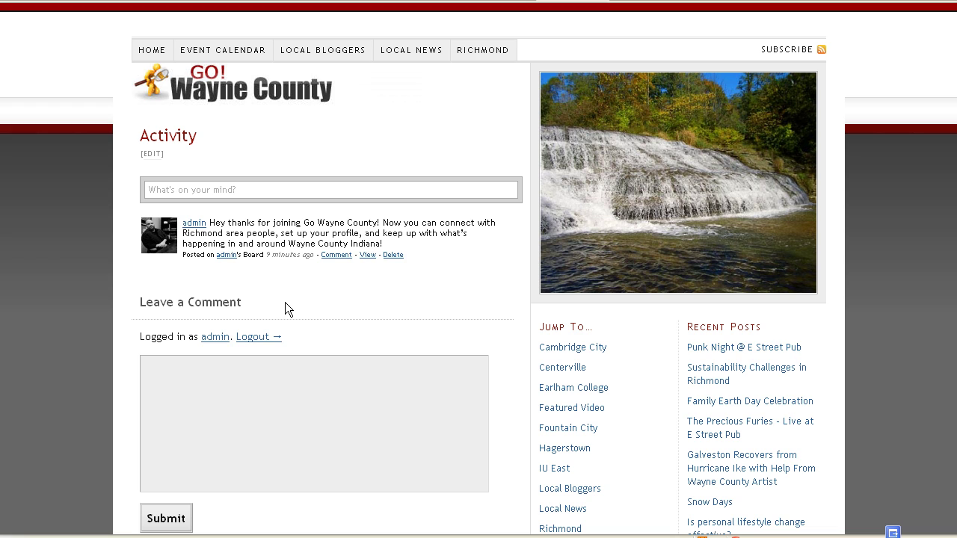
# Go to the HOME page and read through the 'Punk Night @ E Street Pub' post.
pyautogui.click(147, 59)
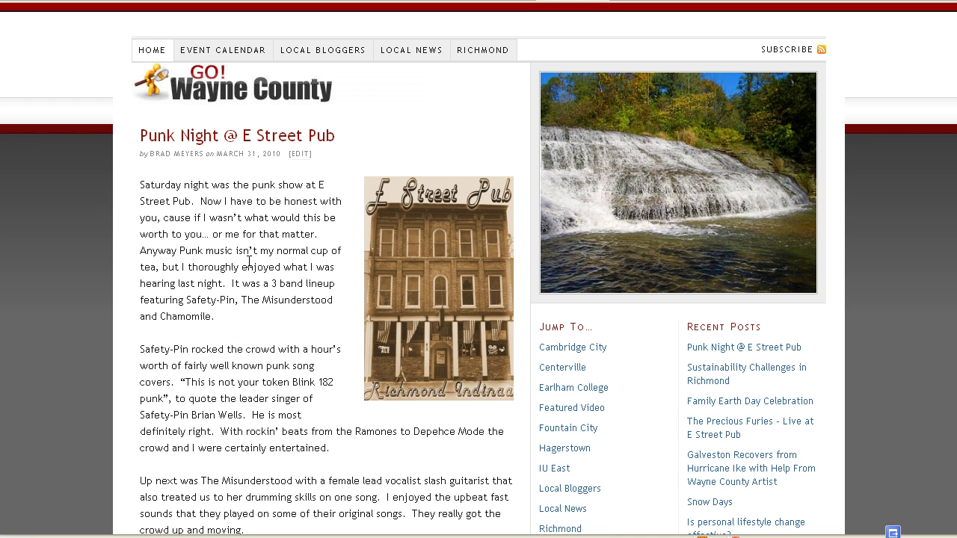
pyautogui.scroll(-3, 307, 322)
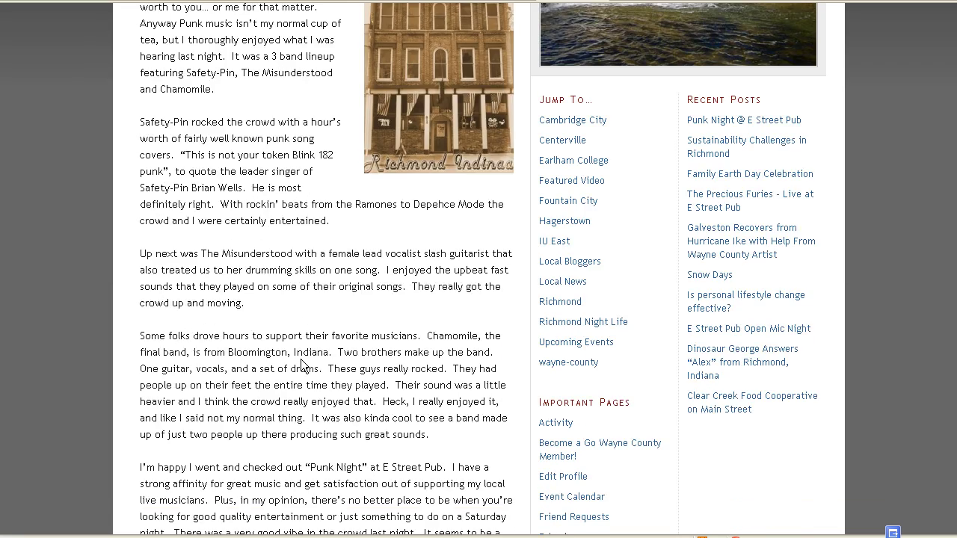
pyautogui.scroll(-2, 302, 364)
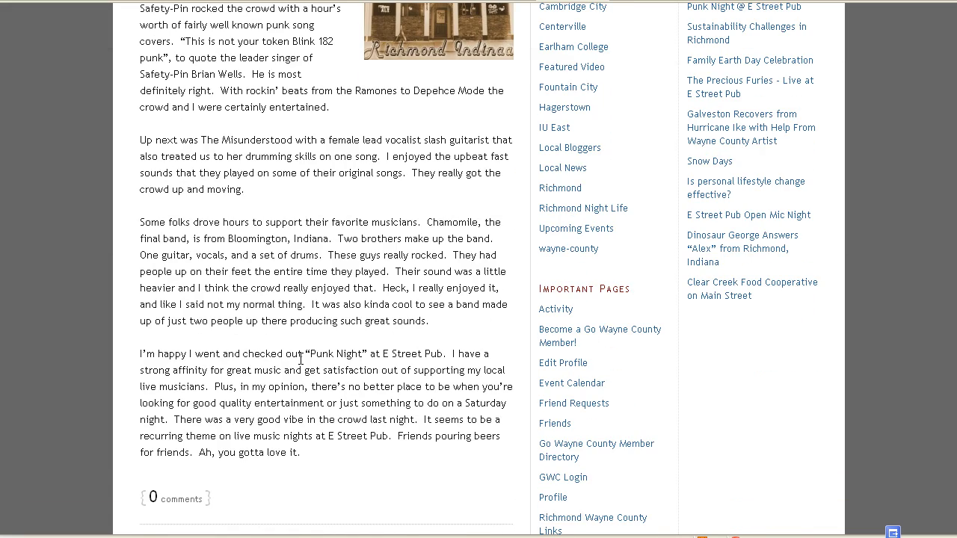
pyautogui.scroll(-2, 301, 360)
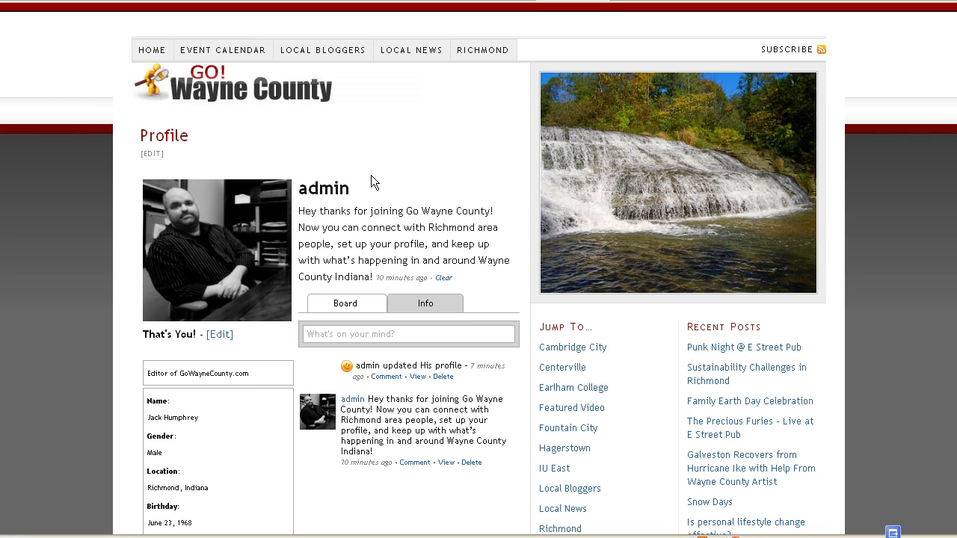
# Scroll the Profile page down and back up to review it.
pyautogui.scroll(-5, 393, 400)
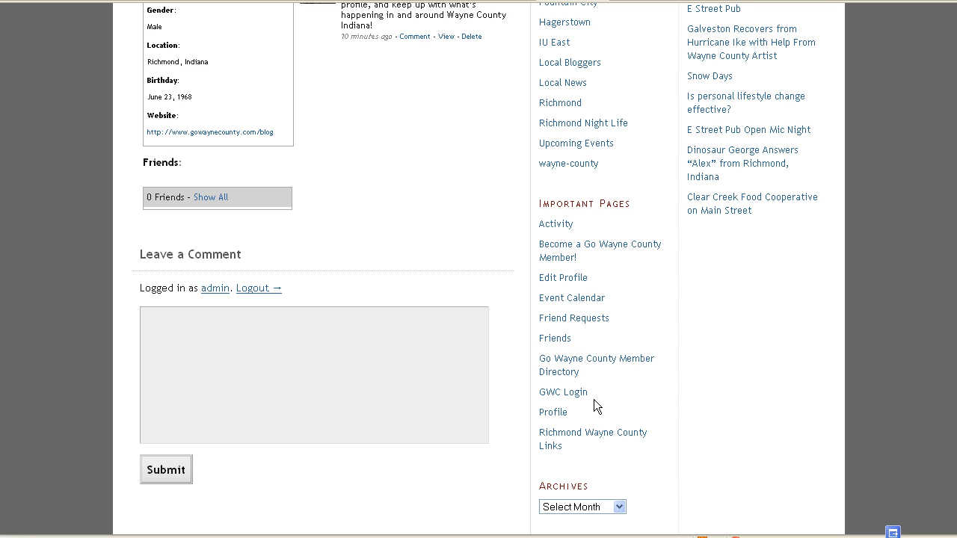
pyautogui.scroll(5, 487, 392)
pyautogui.scroll(1, 487, 393)
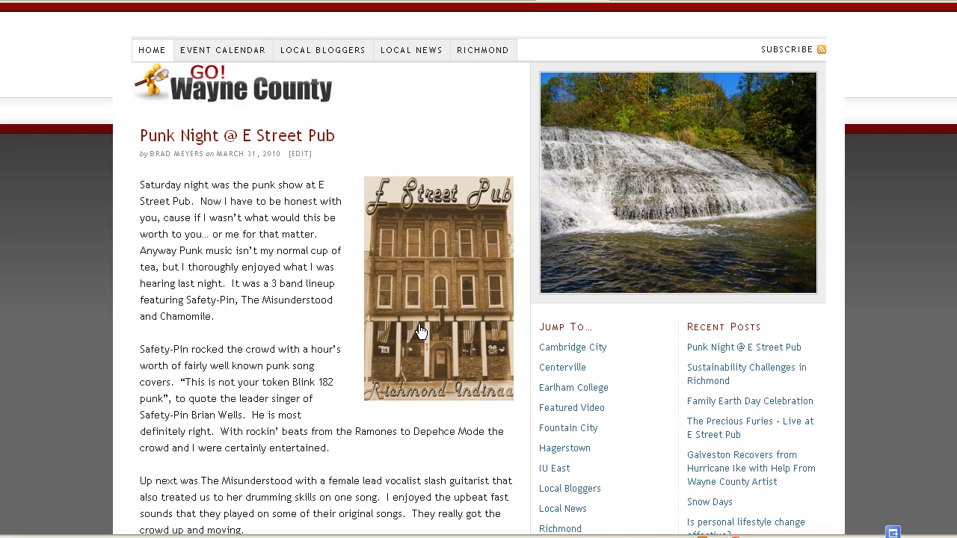
pyautogui.scroll(-5, 419, 329)
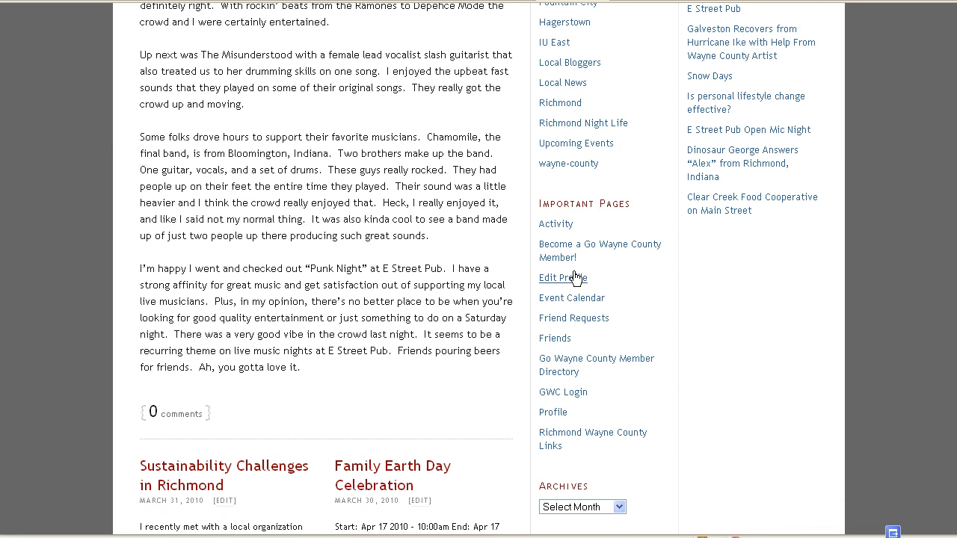
pyautogui.click(575, 282)
pyautogui.scroll(-2, 231, 296)
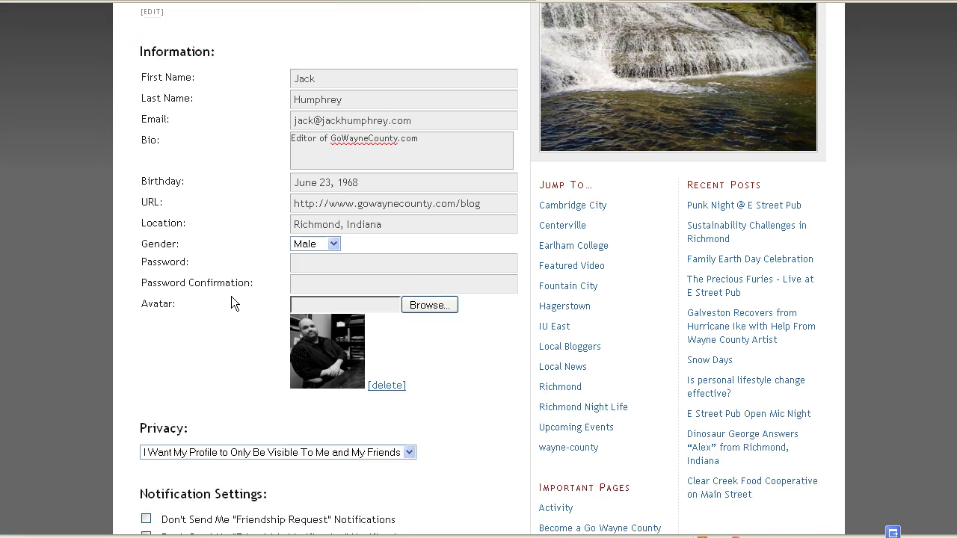
pyautogui.scroll(-4, 299, 318)
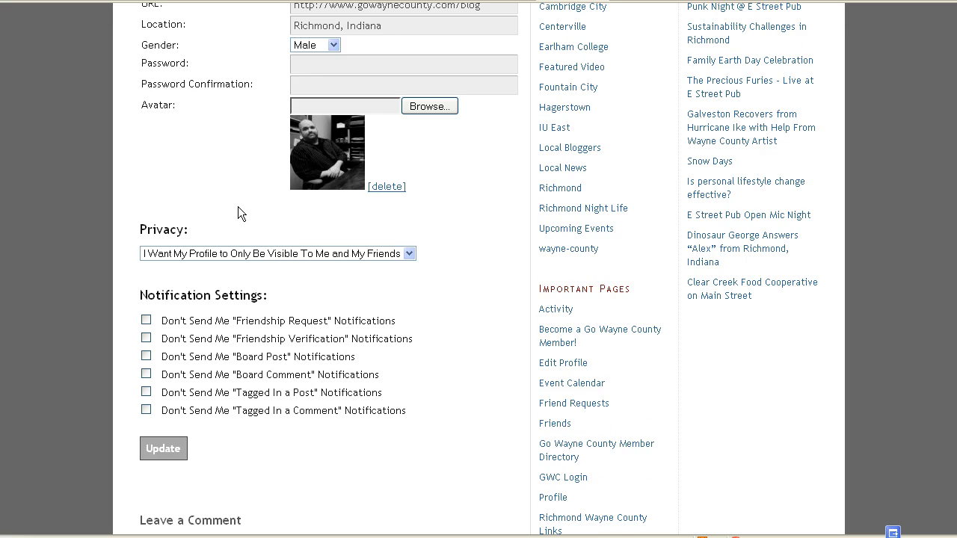
pyautogui.scroll(-3, 238, 214)
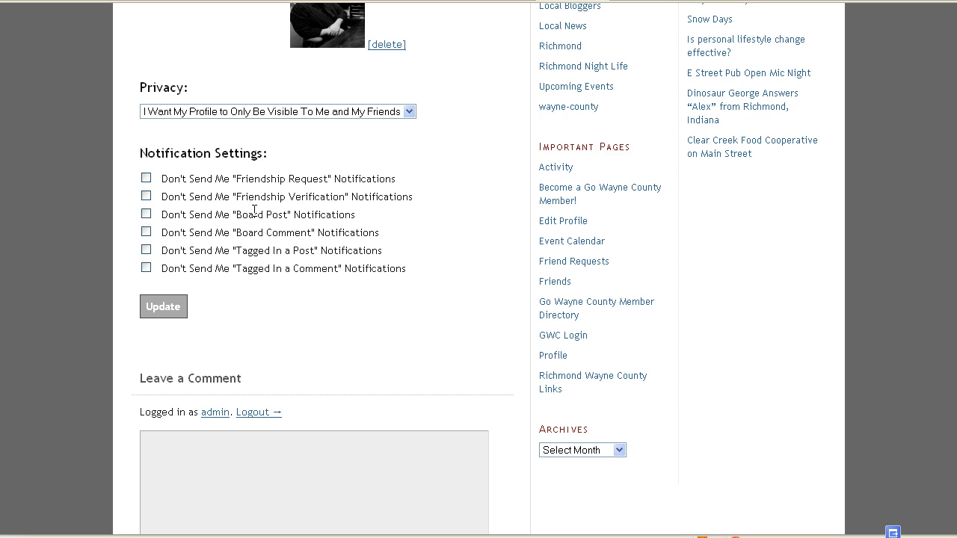
pyautogui.hotkey('alt', 'Left')
pyautogui.scroll(10, 103, 117)
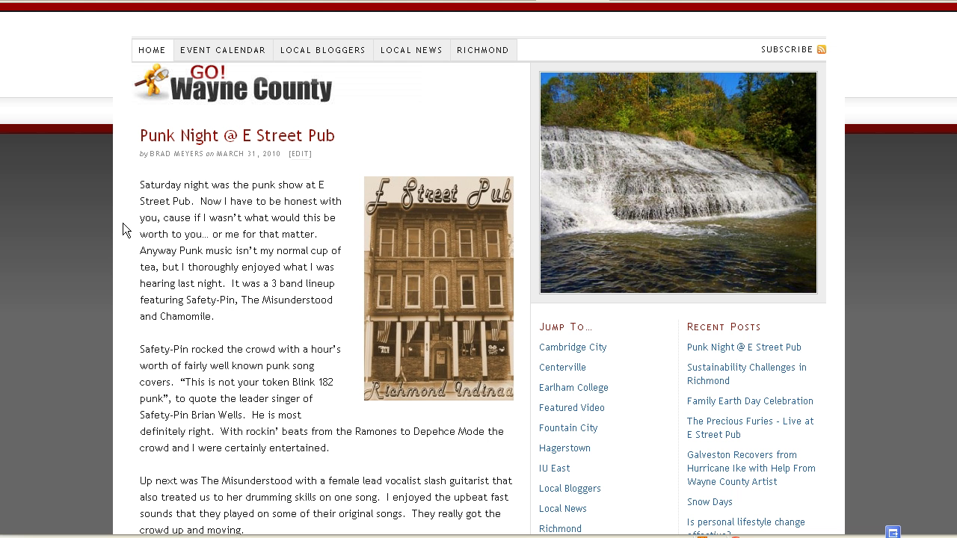